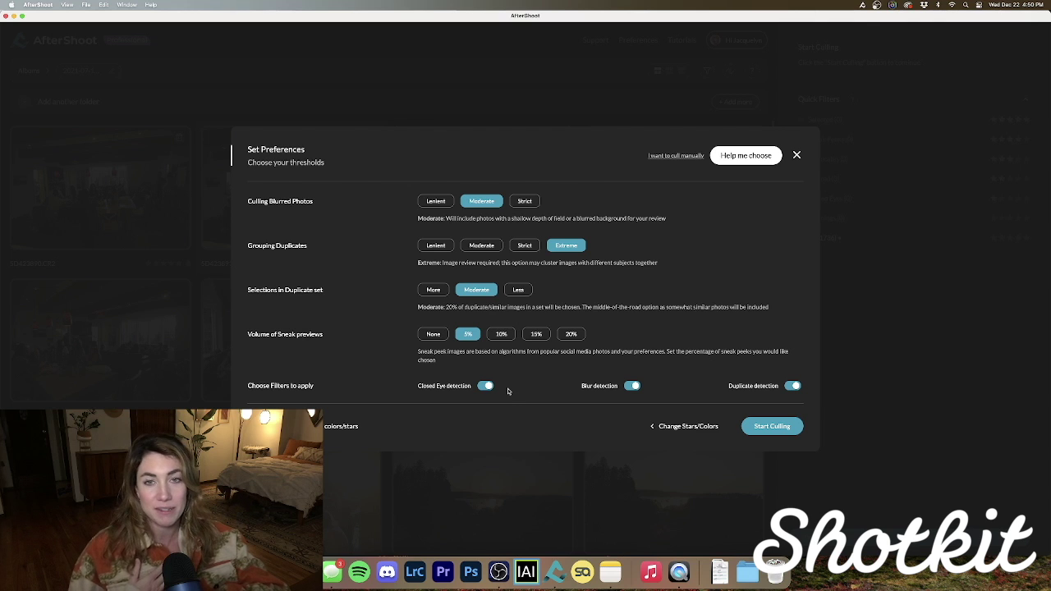
Start the AI culling of the wedding album with the thresholds and filters already chosen
{"action": "left_click", "coordinate": [772, 426]}
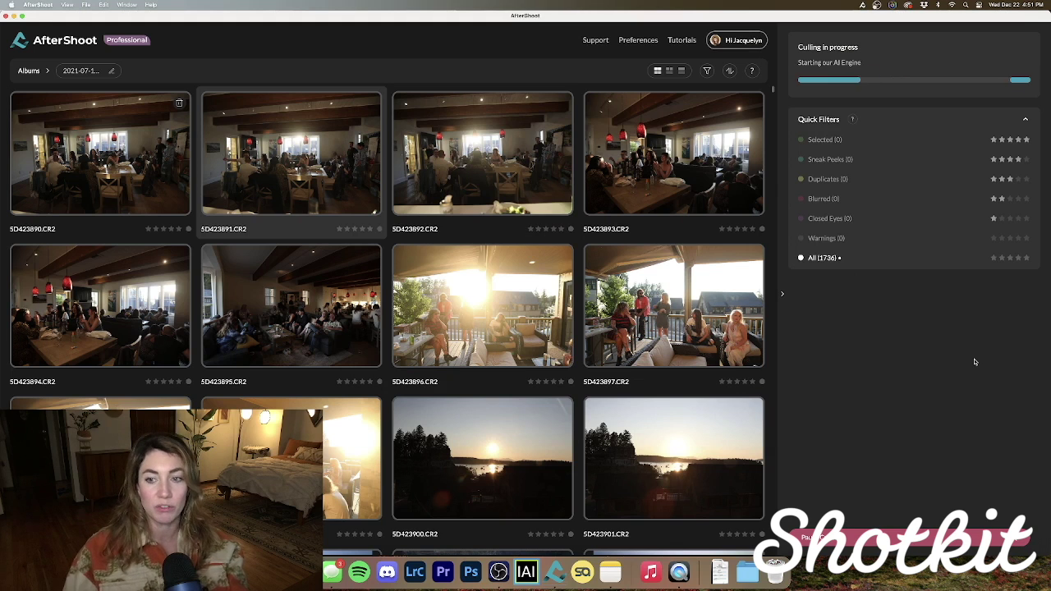
{"action": "scroll", "coordinate": [584, 277], "scroll_direction": "down", "scroll_amount": 10}
{"action": "scroll", "coordinate": [583, 278], "scroll_direction": "down", "scroll_amount": 10}
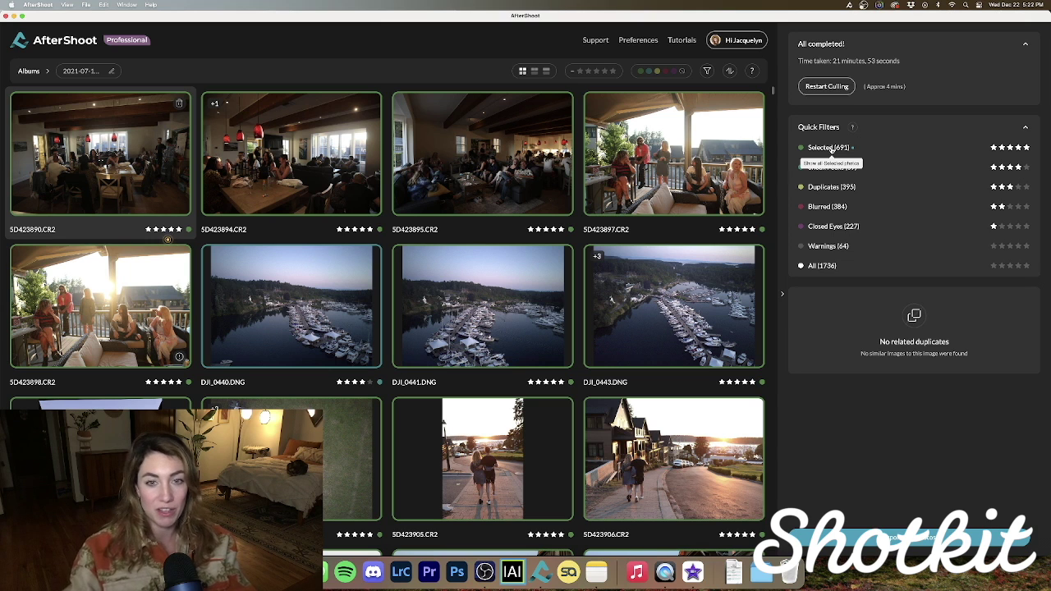
View the duplicates of the marina photo DJI_0443.DNG and look through the photos under the Selected filter
{"action": "left_click", "coordinate": [674, 305]}
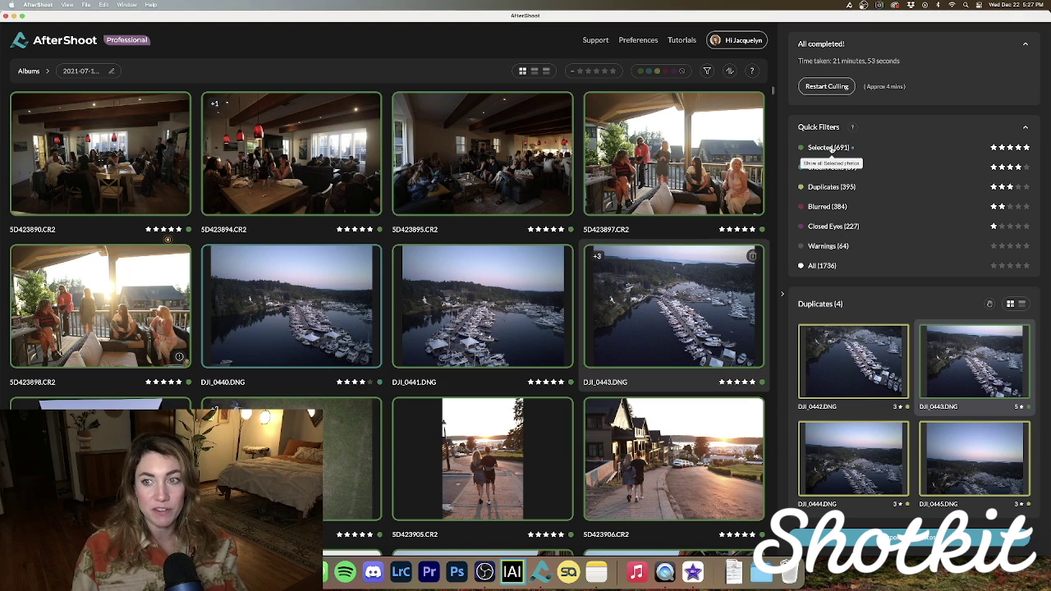
{"action": "left_click", "coordinate": [827, 148]}
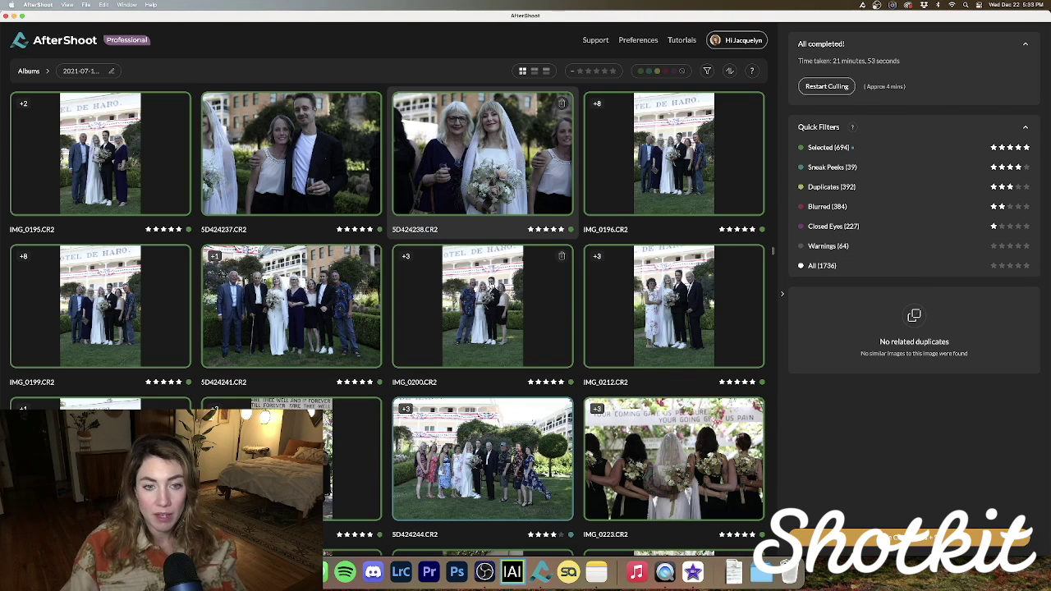
{"action": "scroll", "coordinate": [628, 173], "scroll_direction": "up", "scroll_amount": 2}
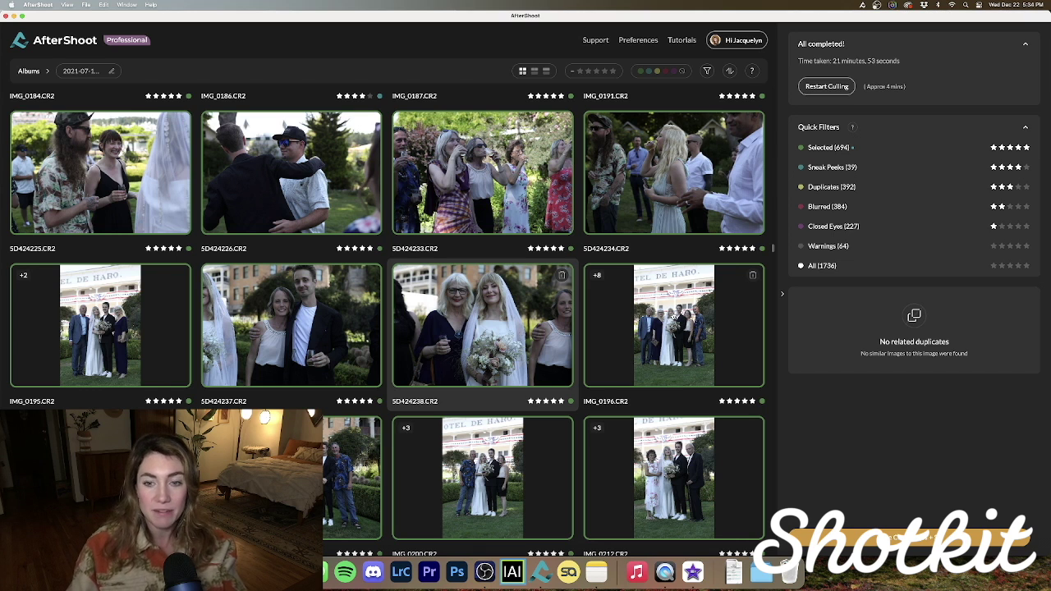
Open the family photo IMG_0196.CR2 in the large view, browse its duplicates and compare it with IMG_0197.CR2
{"action": "double_click", "coordinate": [673, 314]}
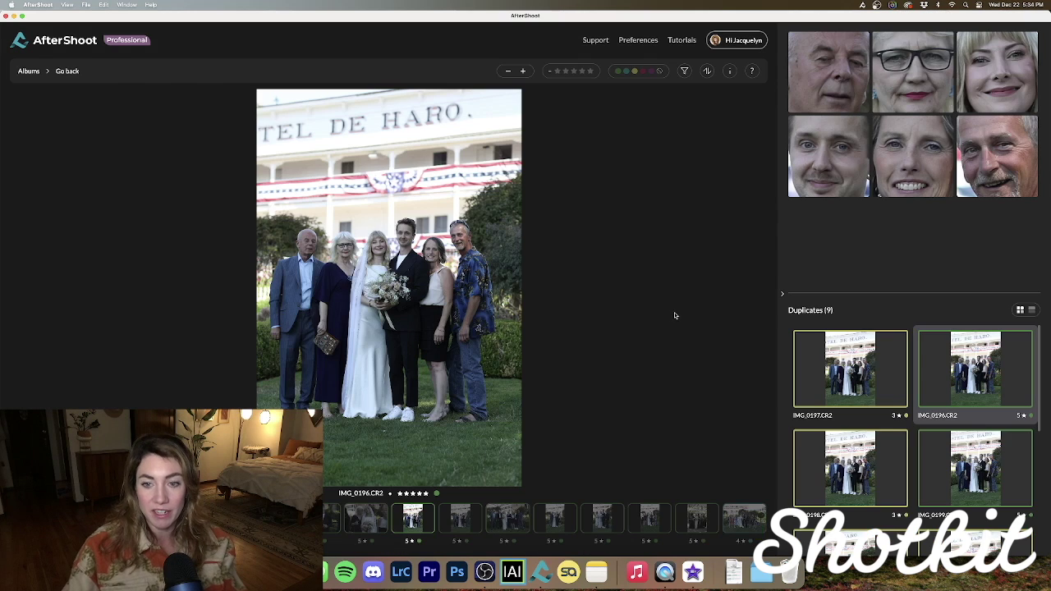
{"action": "scroll", "coordinate": [858, 373], "scroll_direction": "down", "scroll_amount": 10}
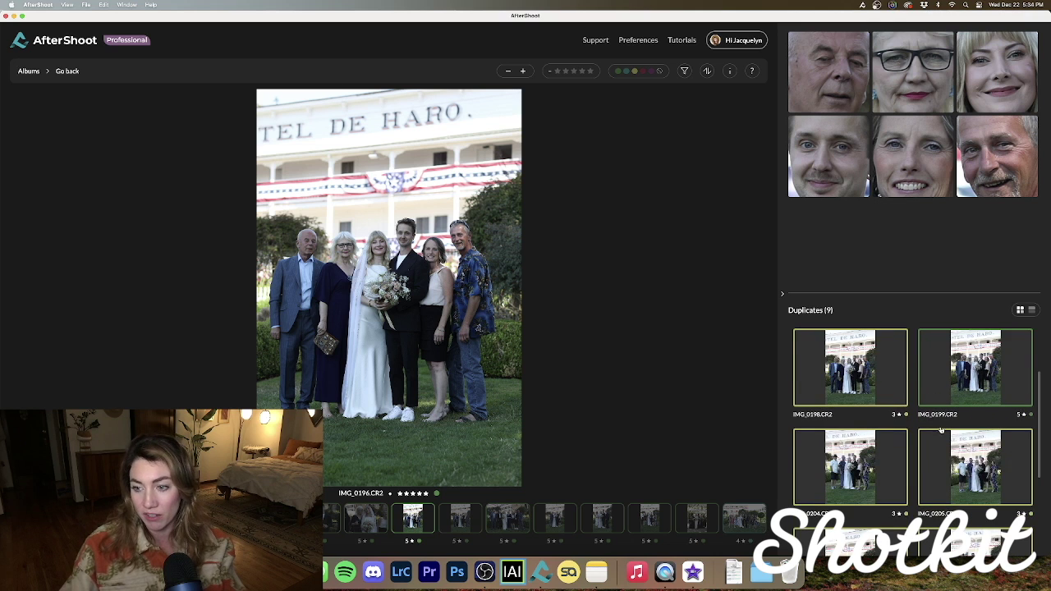
{"action": "scroll", "coordinate": [944, 459], "scroll_direction": "up", "scroll_amount": 10}
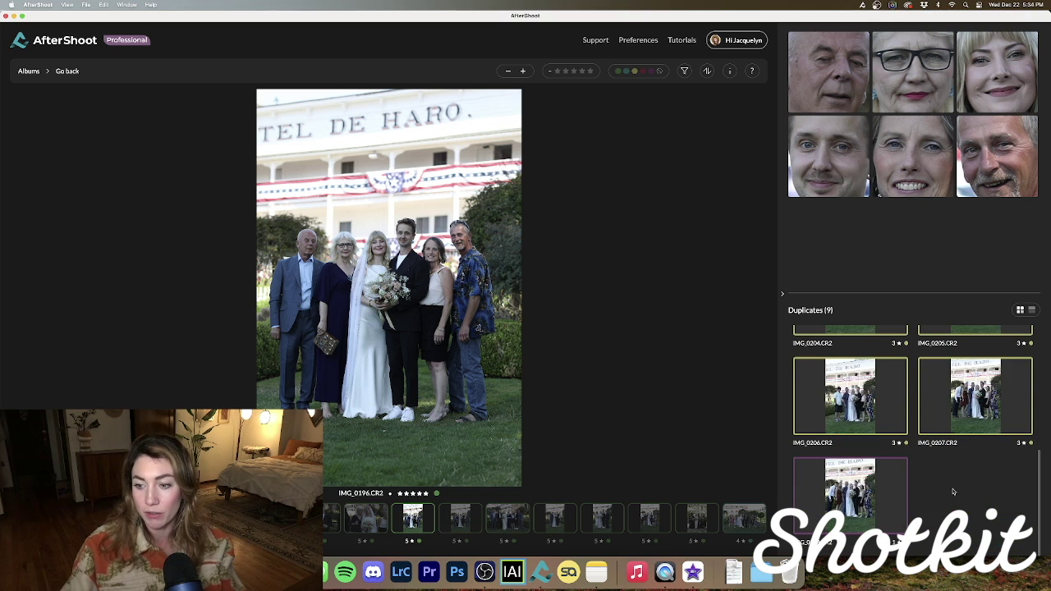
{"action": "left_click", "coordinate": [855, 376]}
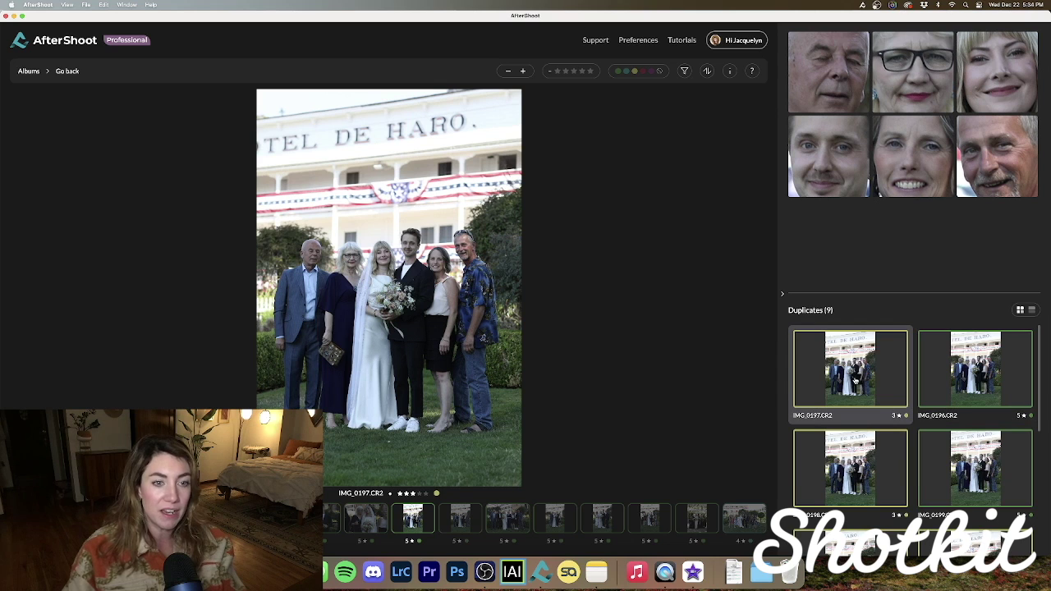
Rate IMG_0196.CR2 three stars and review IMG_0199.CR2 along with the remaining duplicates
{"action": "left_click", "coordinate": [973, 383]}
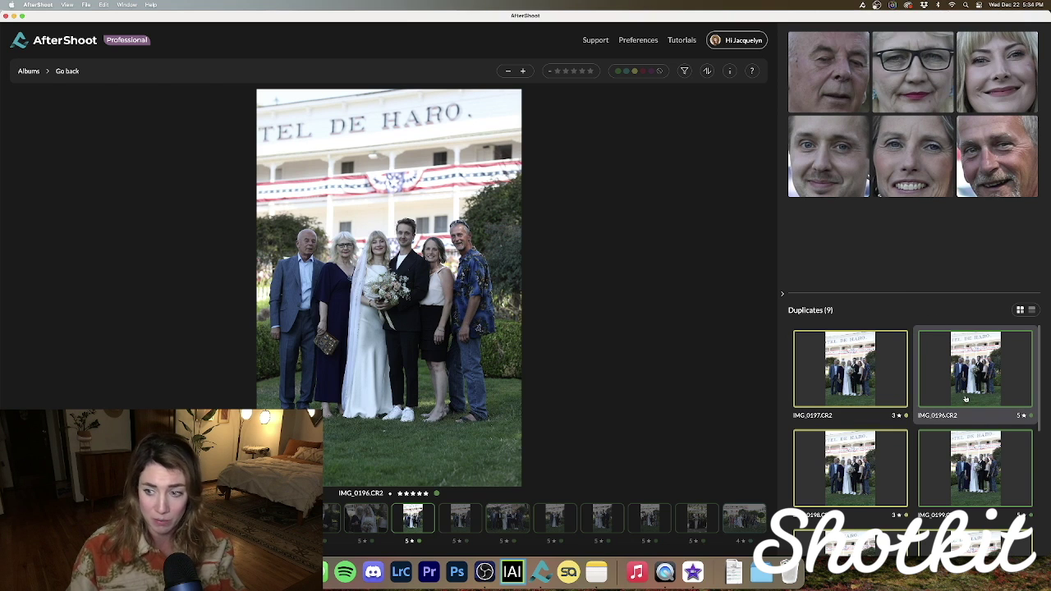
{"action": "key", "text": "3"}
{"action": "left_click", "coordinate": [966, 486]}
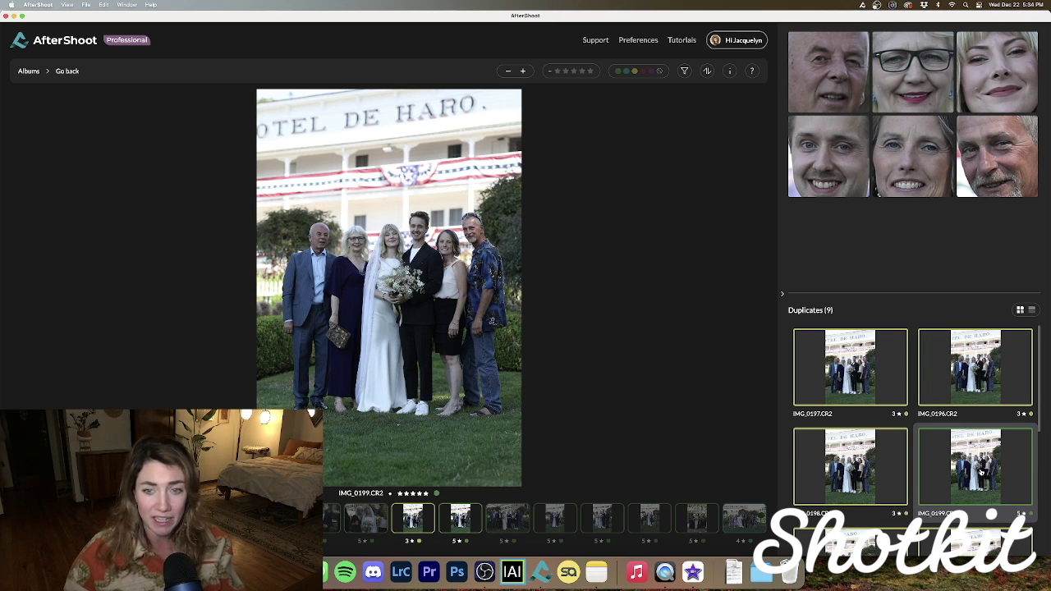
{"action": "scroll", "coordinate": [977, 460], "scroll_direction": "down", "scroll_amount": 3}
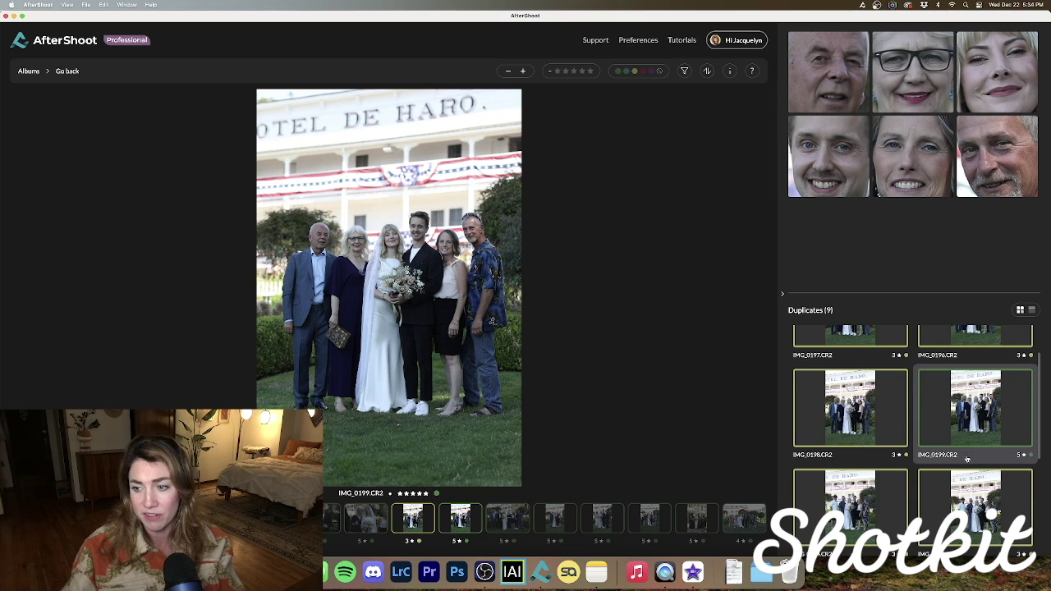
{"action": "scroll", "coordinate": [953, 408], "scroll_direction": "down", "scroll_amount": 3}
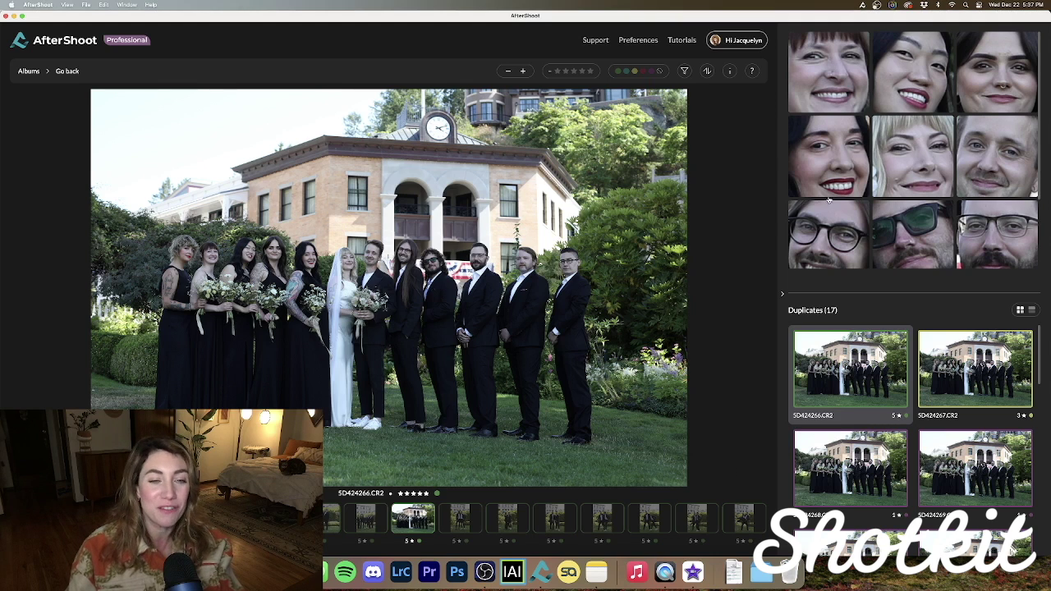
Examine the face close-ups of the wedding party photo 5D424266.CR2 for expressions and open eyes
{"action": "scroll", "coordinate": [863, 222], "scroll_direction": "down", "scroll_amount": 2}
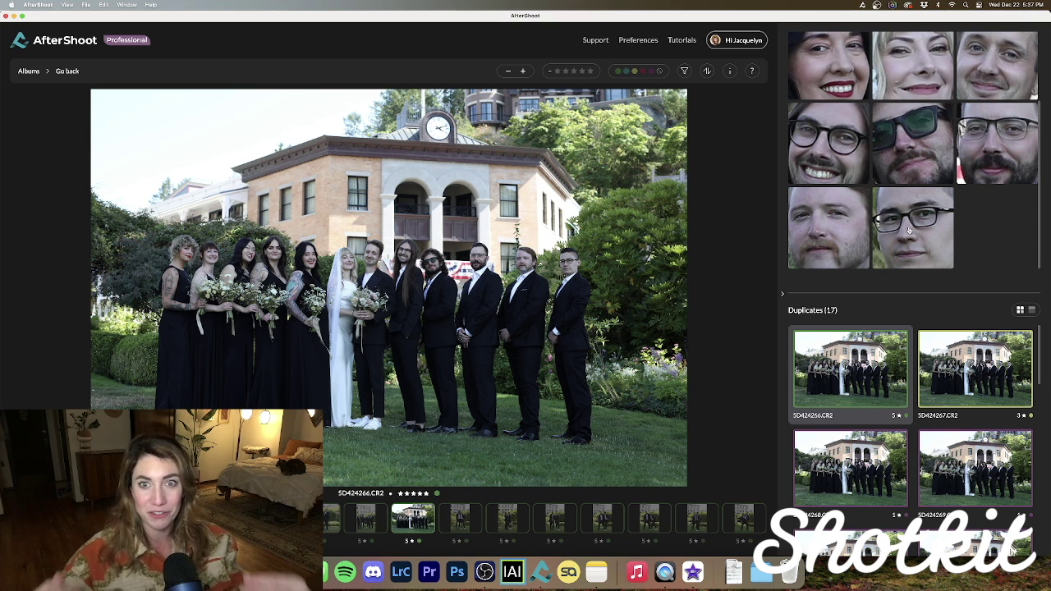
{"action": "scroll", "coordinate": [918, 228], "scroll_direction": "up", "scroll_amount": 2}
{"action": "scroll", "coordinate": [918, 227], "scroll_direction": "up", "scroll_amount": 2}
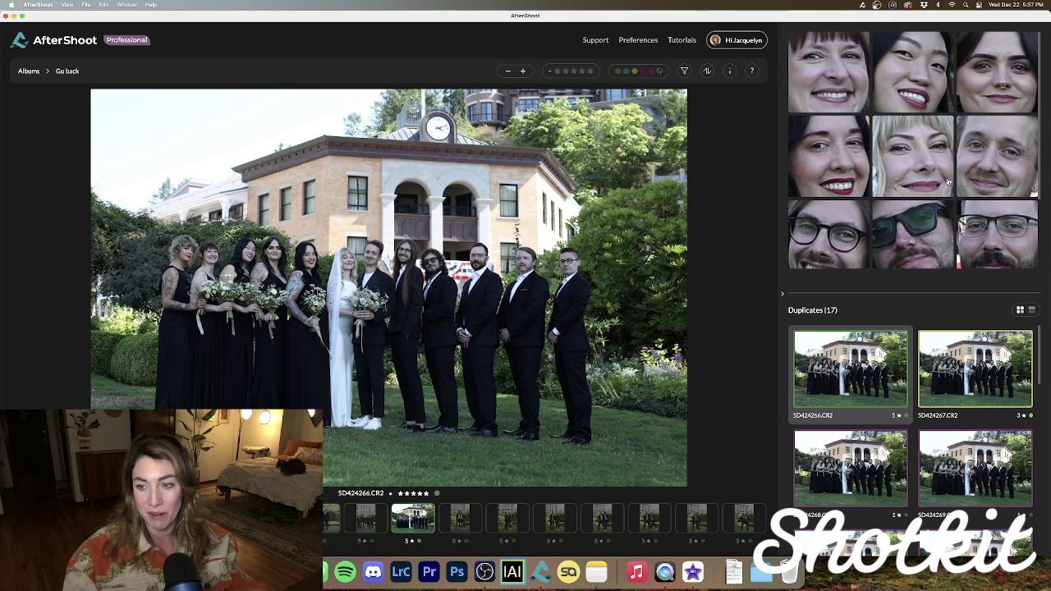
{"action": "scroll", "coordinate": [946, 188], "scroll_direction": "down", "scroll_amount": 4}
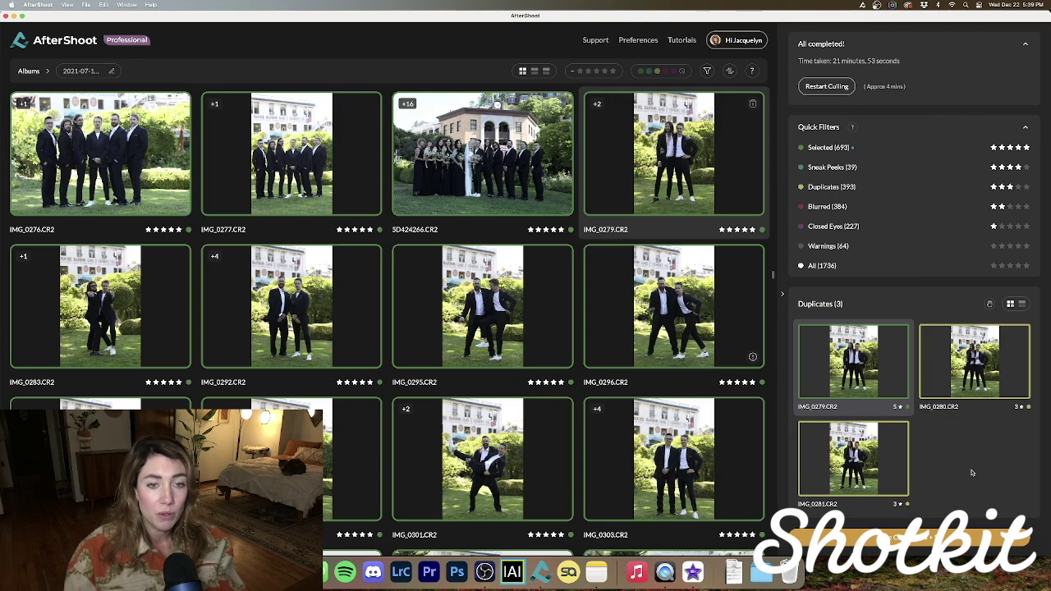
Filter the album to Blurred photos and rate the dancing couple photo 5D424592.CR2 five stars
{"action": "left_click", "coordinate": [818, 210]}
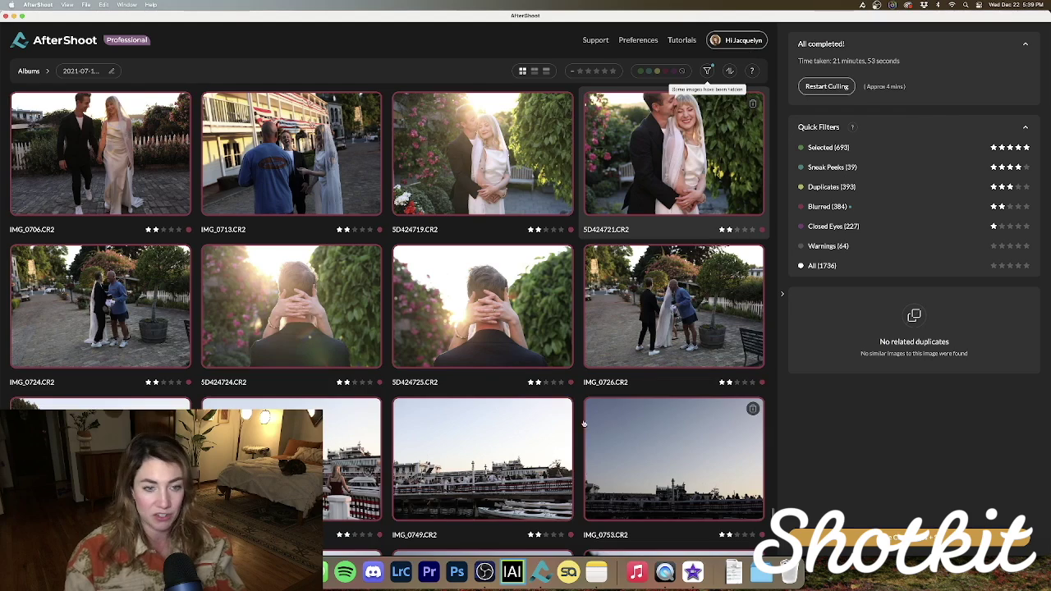
{"action": "scroll", "coordinate": [674, 423], "scroll_direction": "down", "scroll_amount": 10}
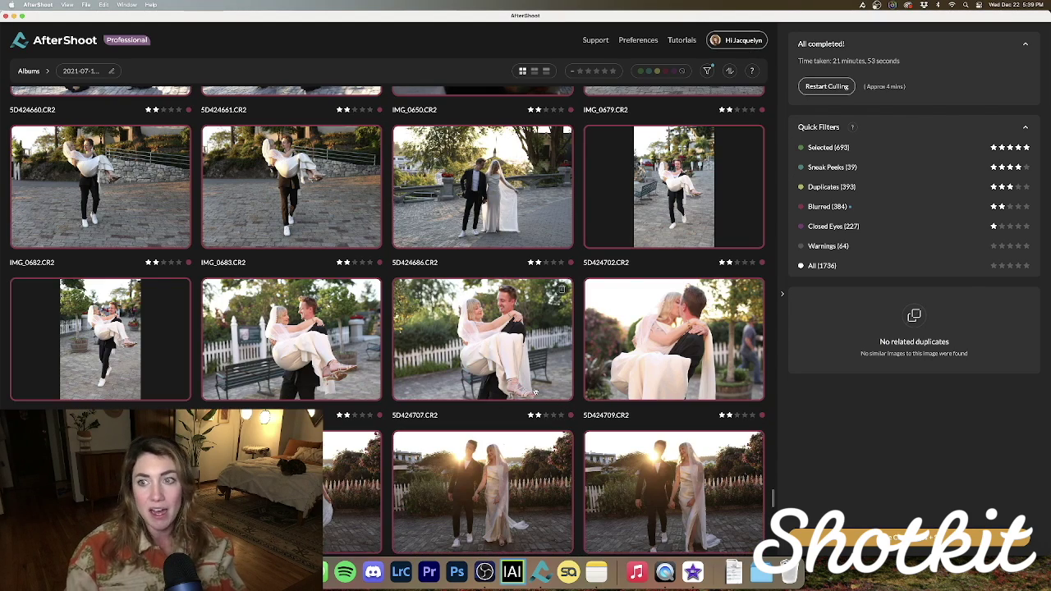
{"action": "scroll", "coordinate": [503, 382], "scroll_direction": "up", "scroll_amount": 5}
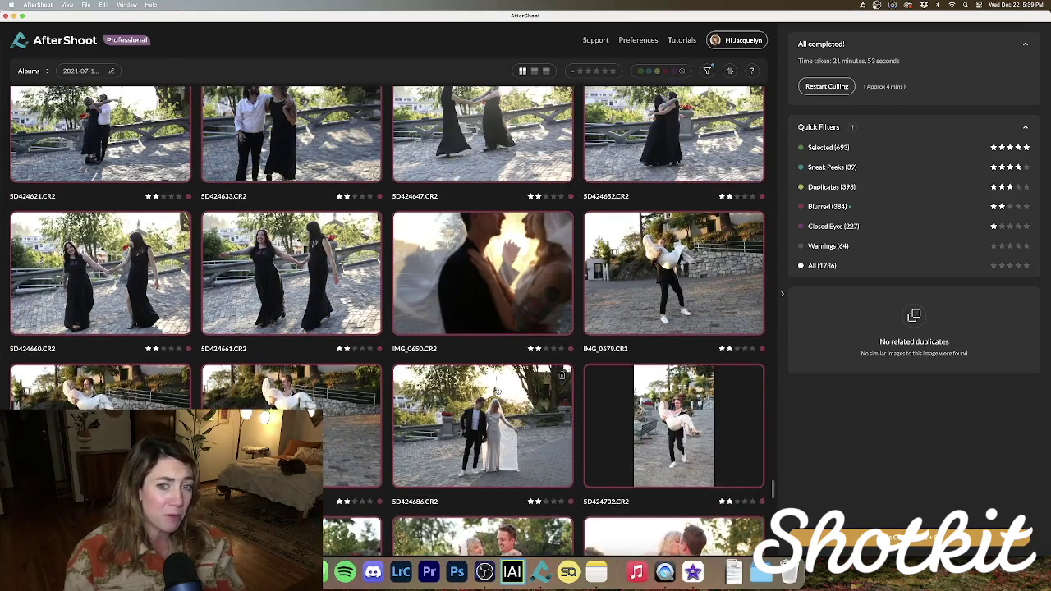
{"action": "scroll", "coordinate": [497, 390], "scroll_direction": "up", "scroll_amount": 5}
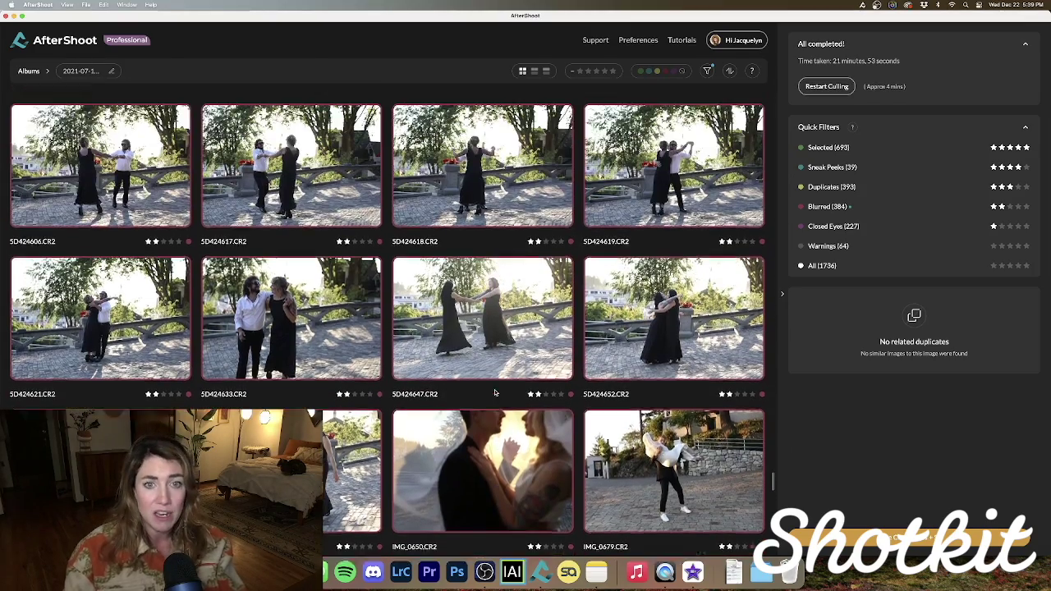
{"action": "scroll", "coordinate": [495, 393], "scroll_direction": "up", "scroll_amount": 2}
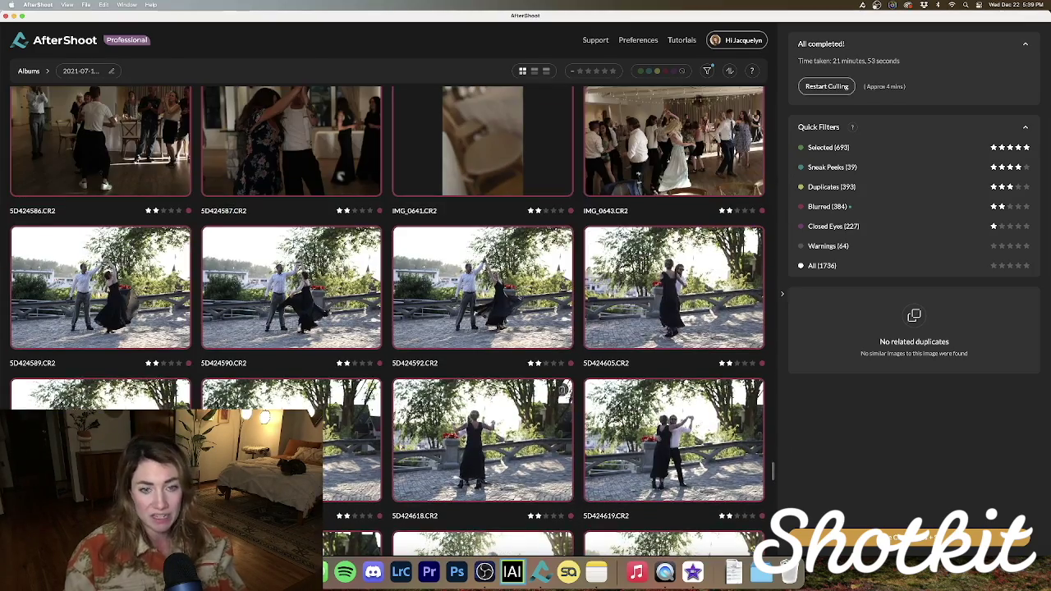
{"action": "double_click", "coordinate": [487, 302]}
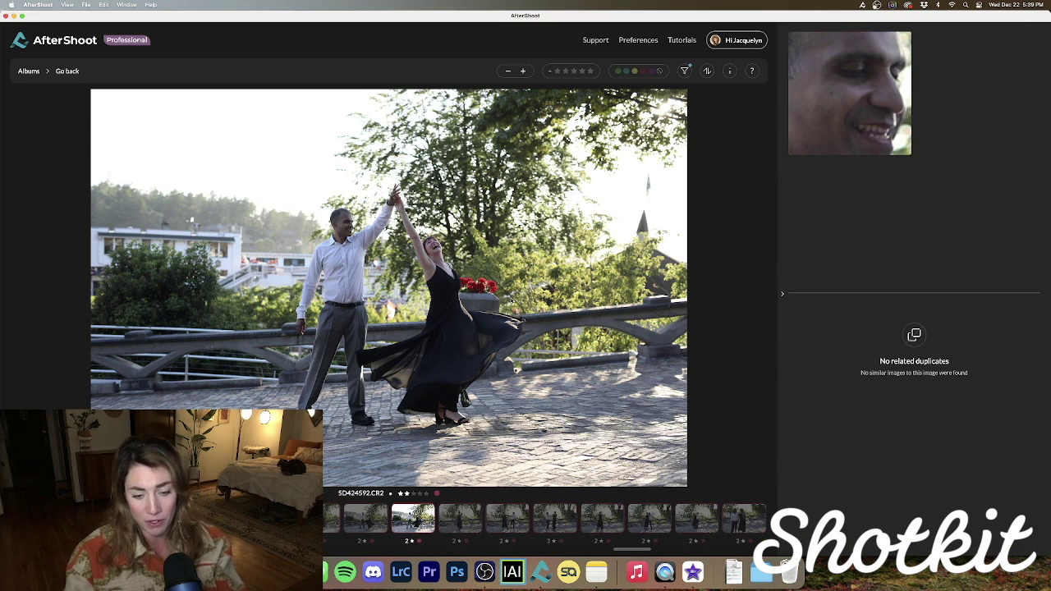
{"action": "key", "text": "5"}
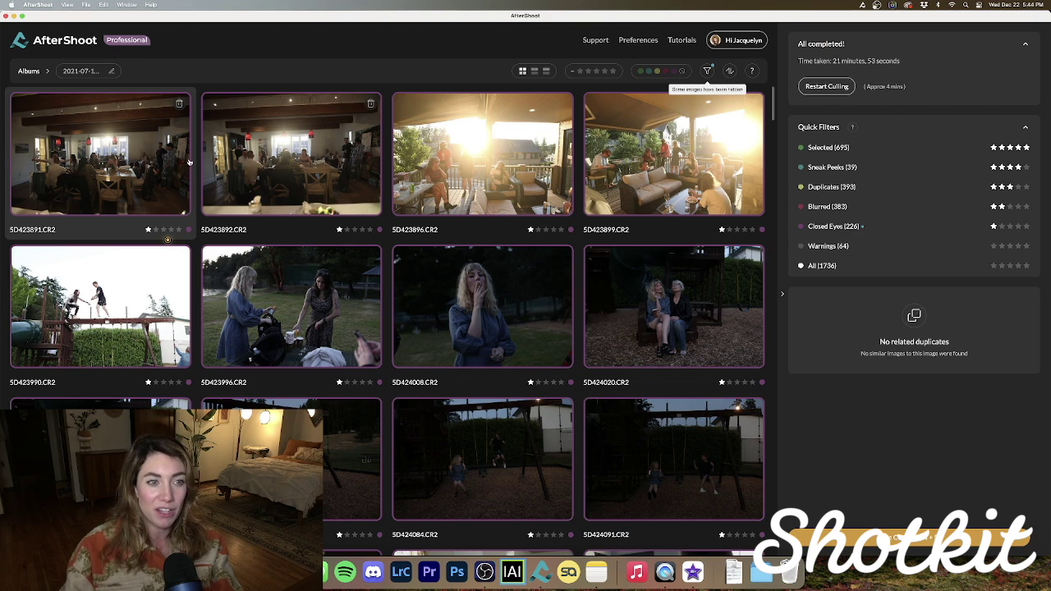
Browse the Closed Eyes photos, inspect the groomsmen photo 5D424302.CR2 in the large view and return to the album
{"action": "scroll", "coordinate": [511, 360], "scroll_direction": "down", "scroll_amount": 3}
{"action": "scroll", "coordinate": [510, 361], "scroll_direction": "down", "scroll_amount": 20}
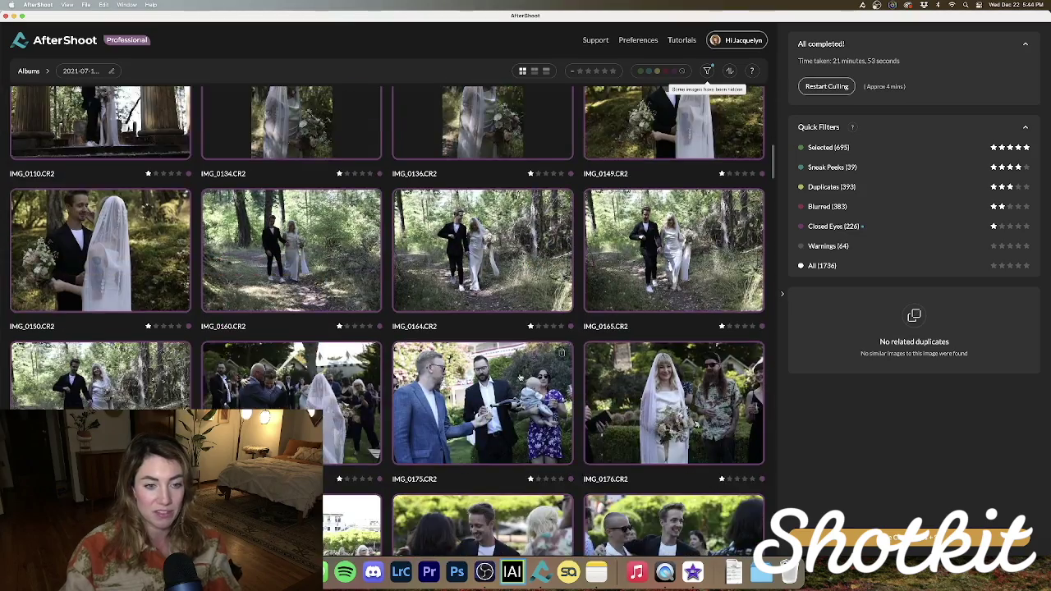
{"action": "scroll", "coordinate": [524, 374], "scroll_direction": "down", "scroll_amount": 3}
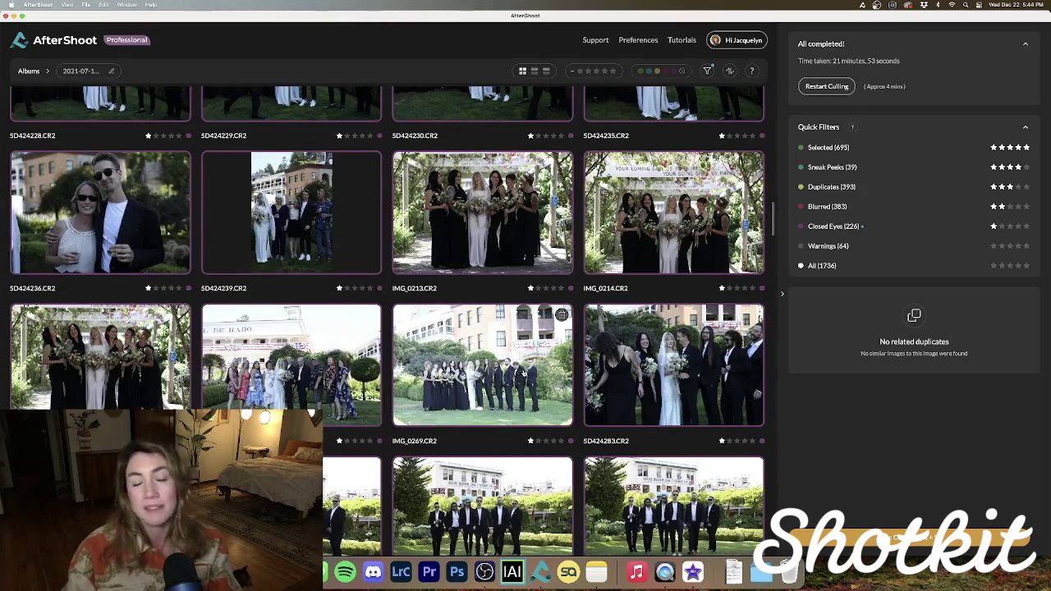
{"action": "scroll", "coordinate": [522, 373], "scroll_direction": "down", "scroll_amount": 5}
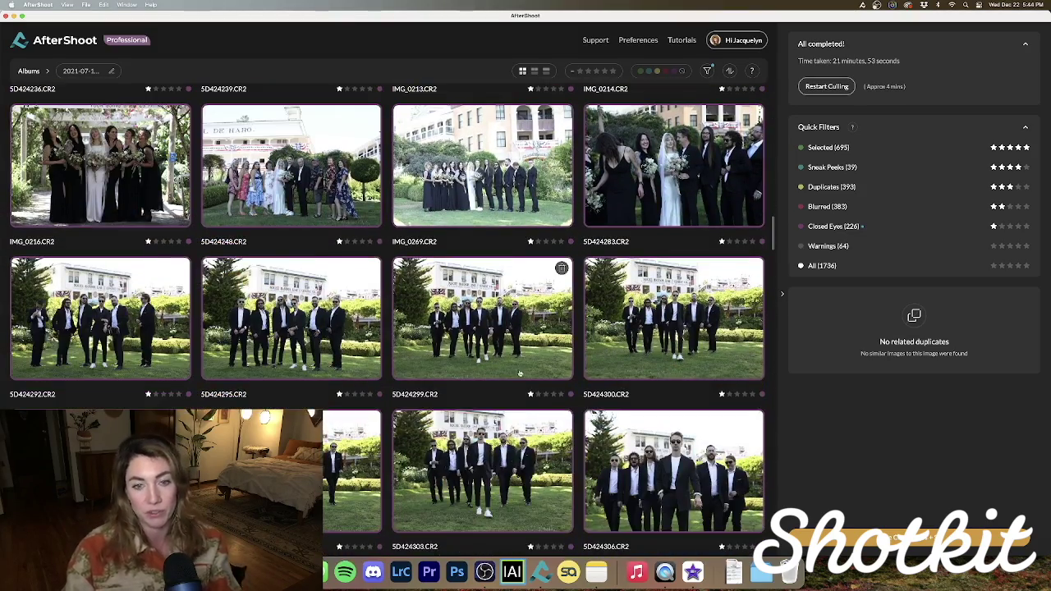
{"action": "scroll", "coordinate": [497, 374], "scroll_direction": "down", "scroll_amount": 2}
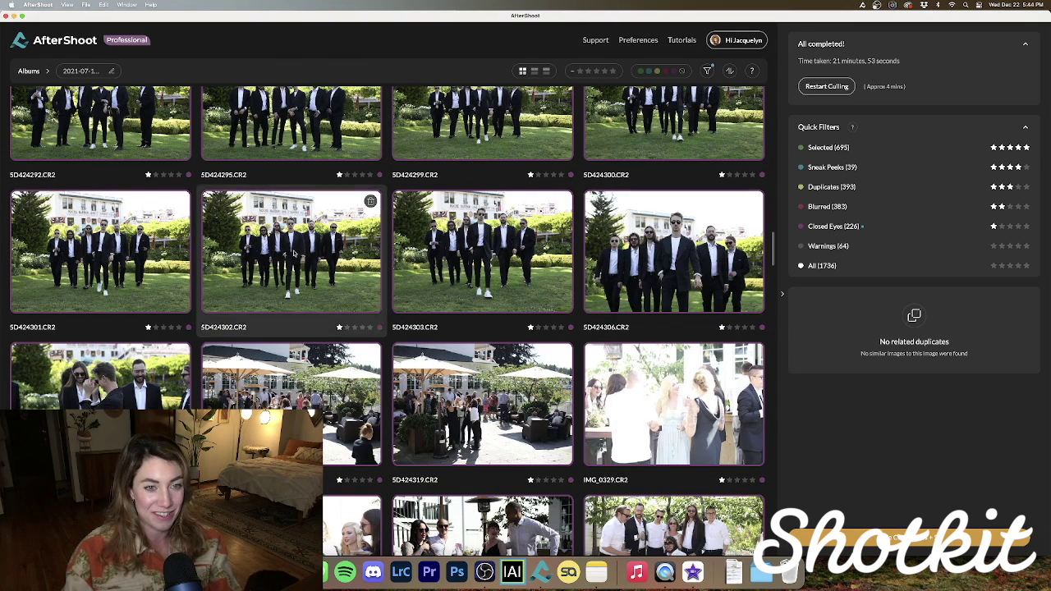
{"action": "double_click", "coordinate": [293, 255]}
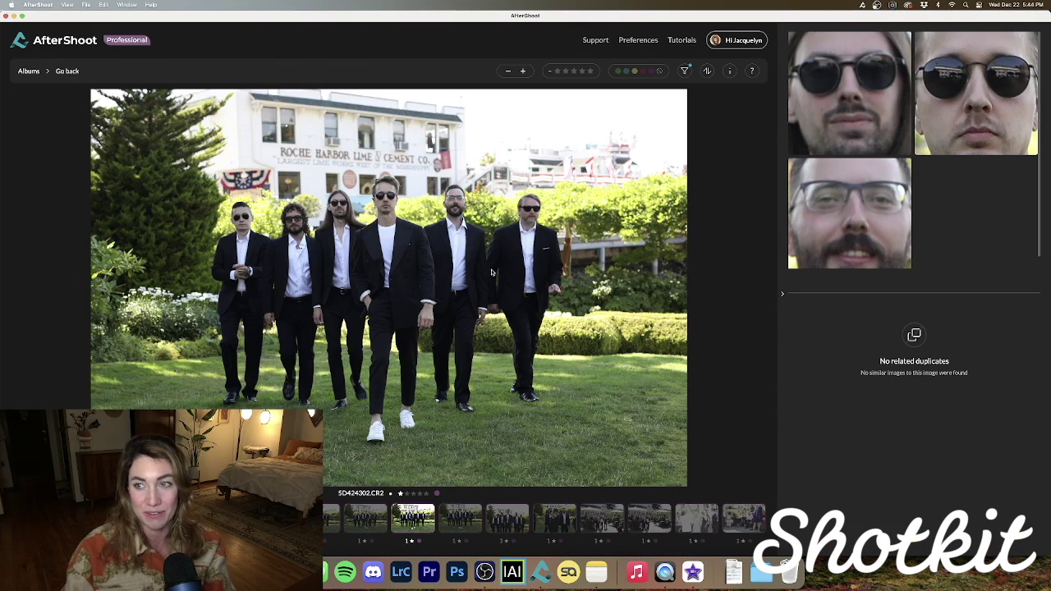
{"action": "key", "text": "Escape"}
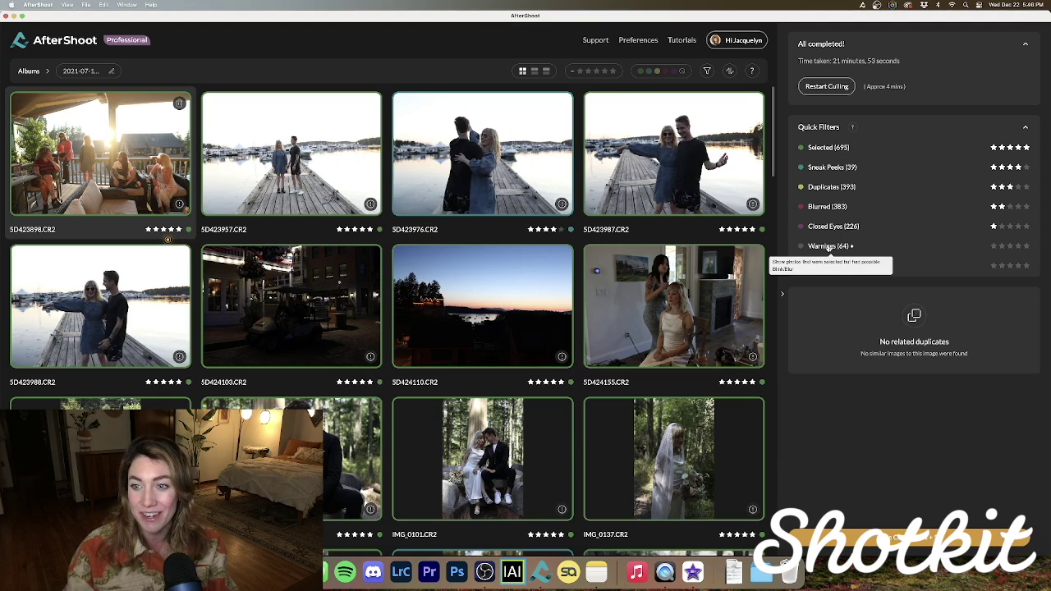
Check the warning reasons on the flagged photos and open the export options for the Selected photos
{"action": "mouse_move", "coordinate": [752, 204]}
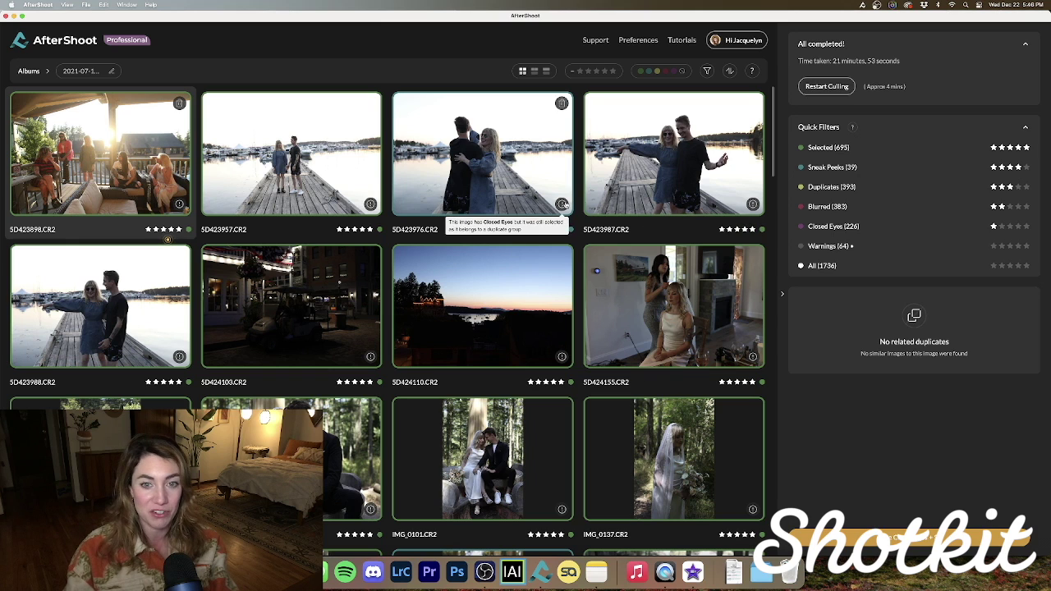
{"action": "mouse_move", "coordinate": [371, 206]}
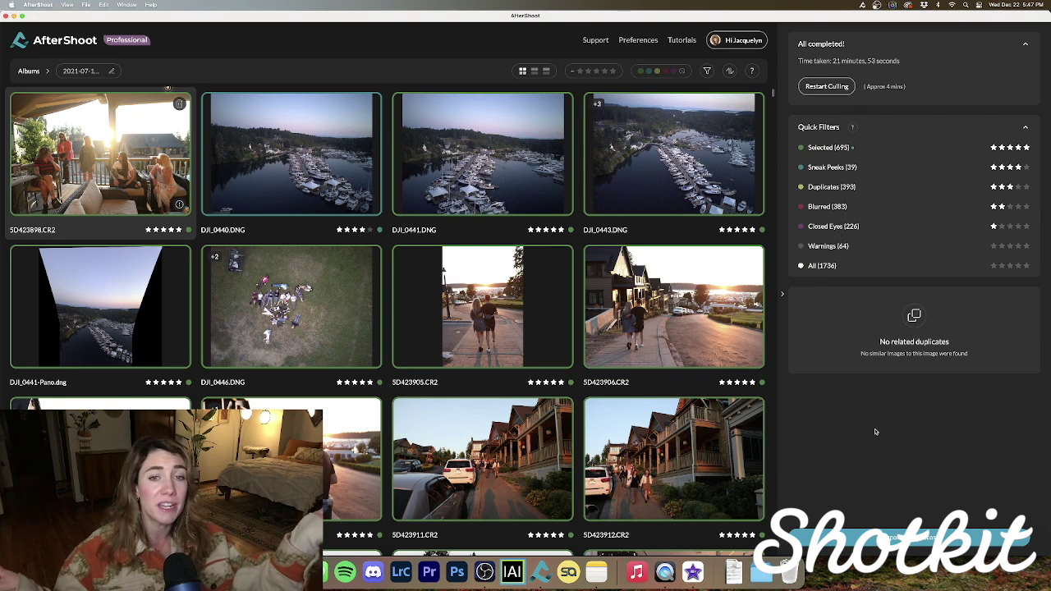
{"action": "left_click", "coordinate": [871, 538]}
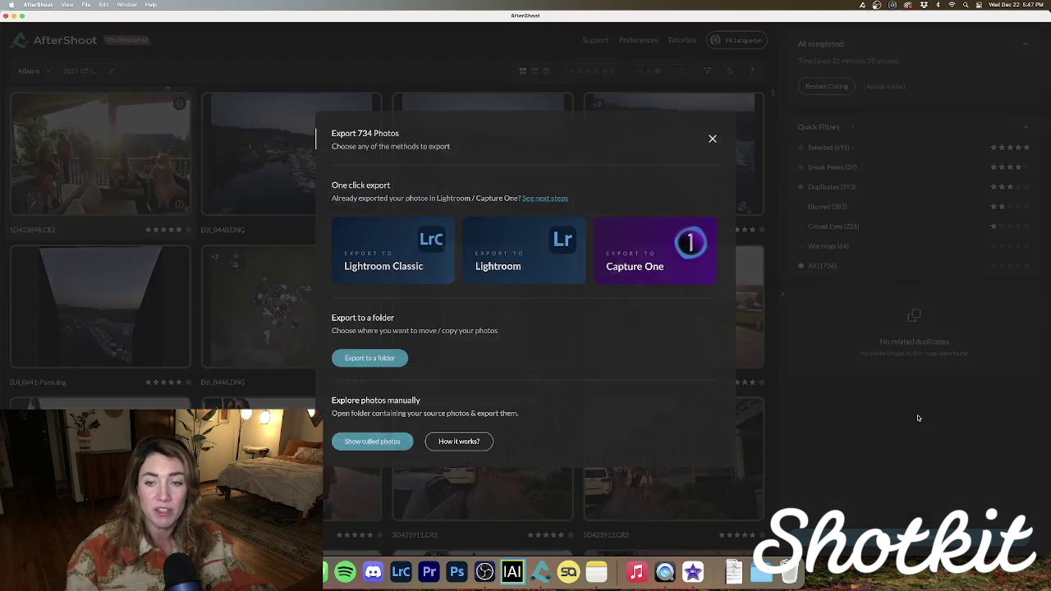